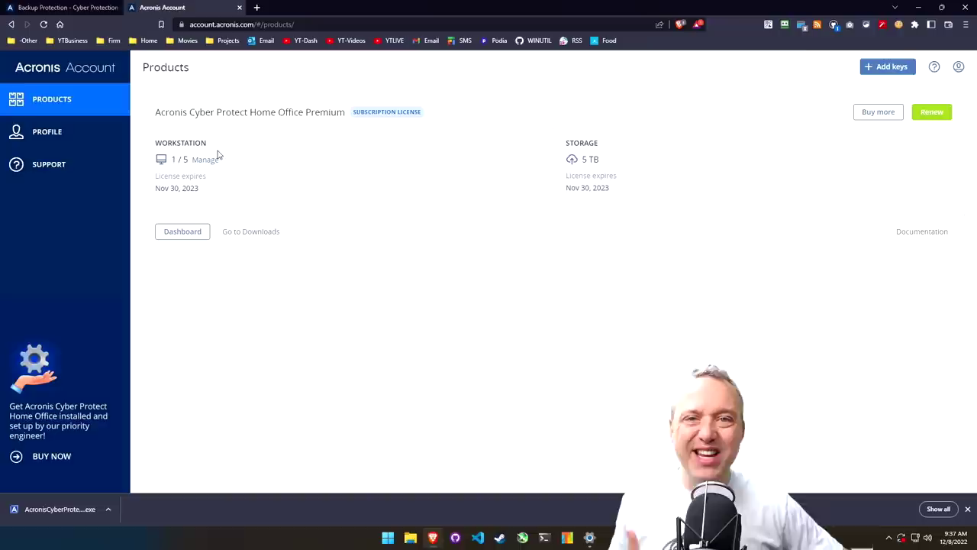
- Install Acronis Cyber Protect Home Office from the downloaded Windows installer and start the application
left_click(268, 232)
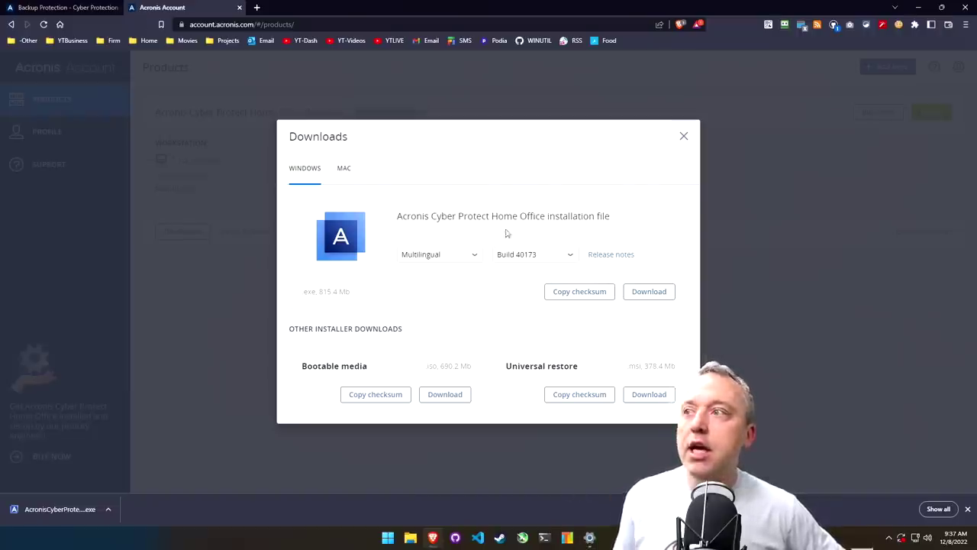
left_click(684, 136)
left_click(67, 509)
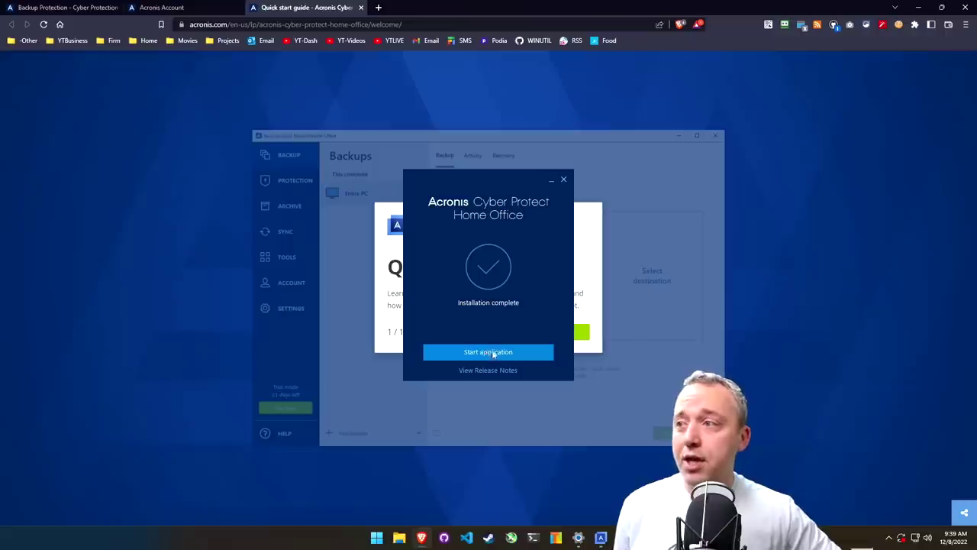
left_click(497, 352)
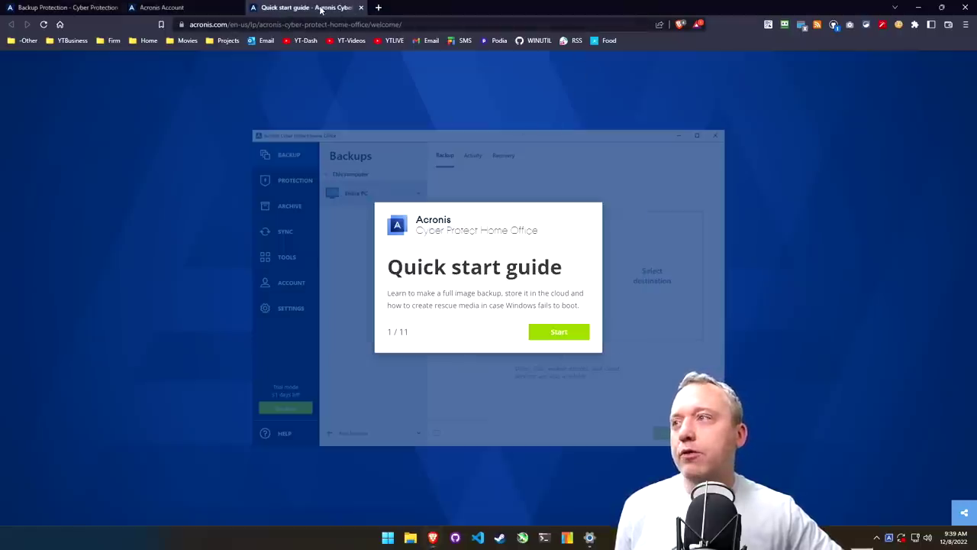
- Read through the quick start guide's pages on cloud backup and creating rescue media
left_click(559, 332)
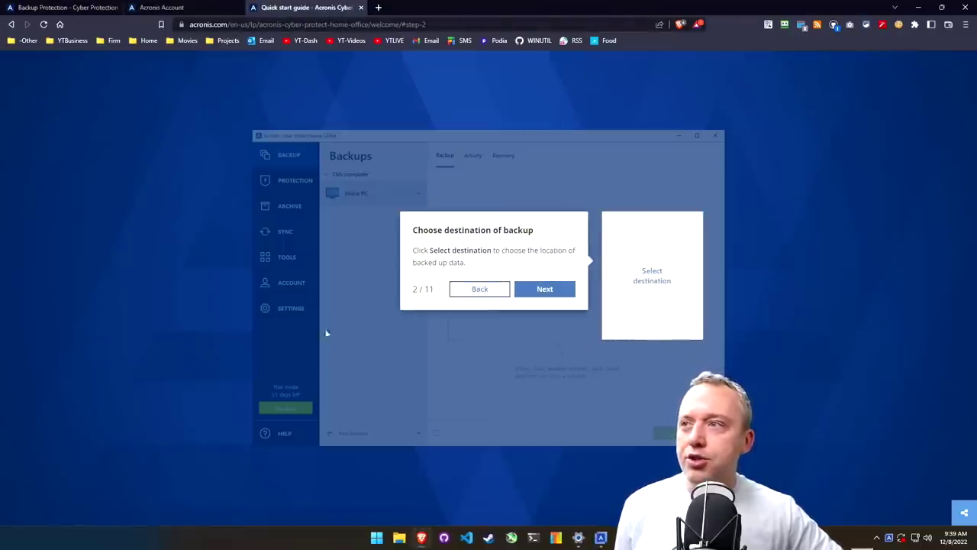
left_click(551, 290)
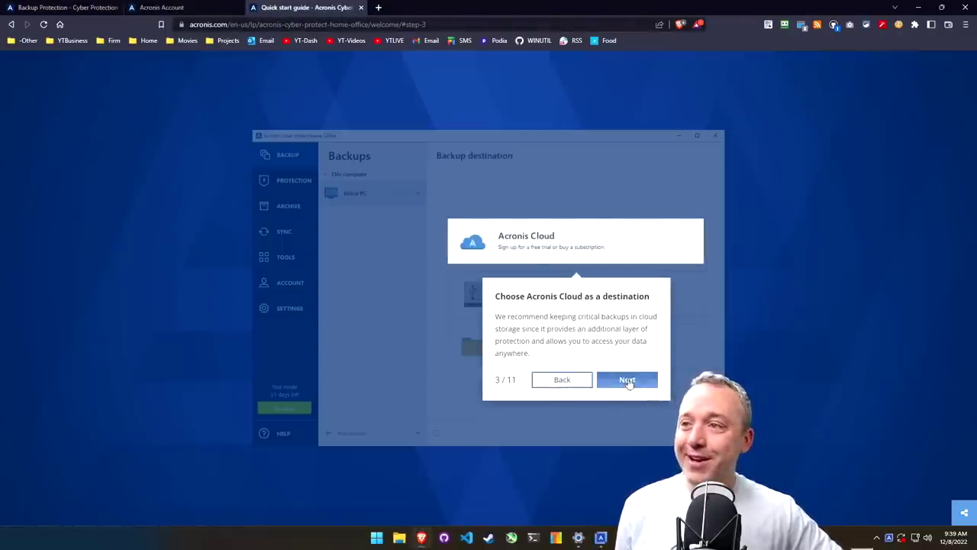
left_click(634, 386)
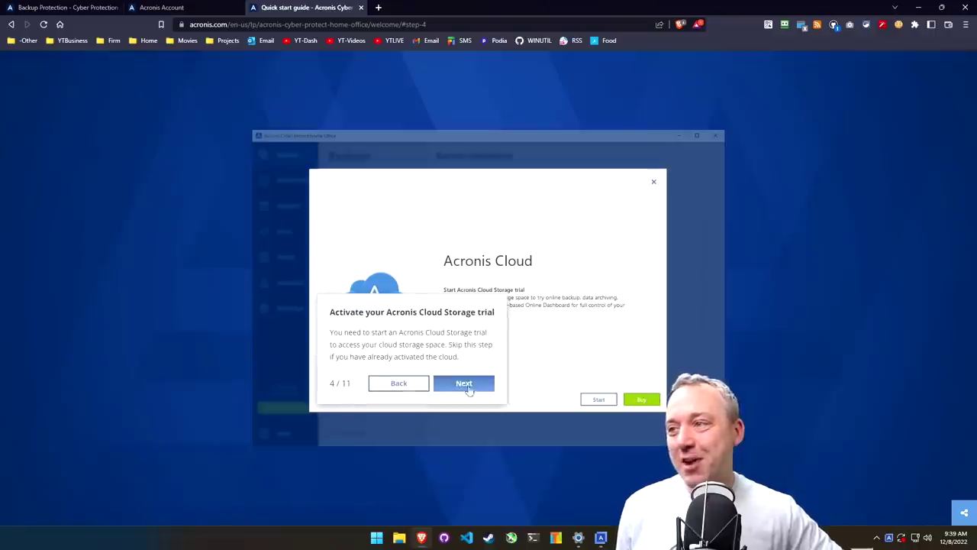
left_click(468, 386)
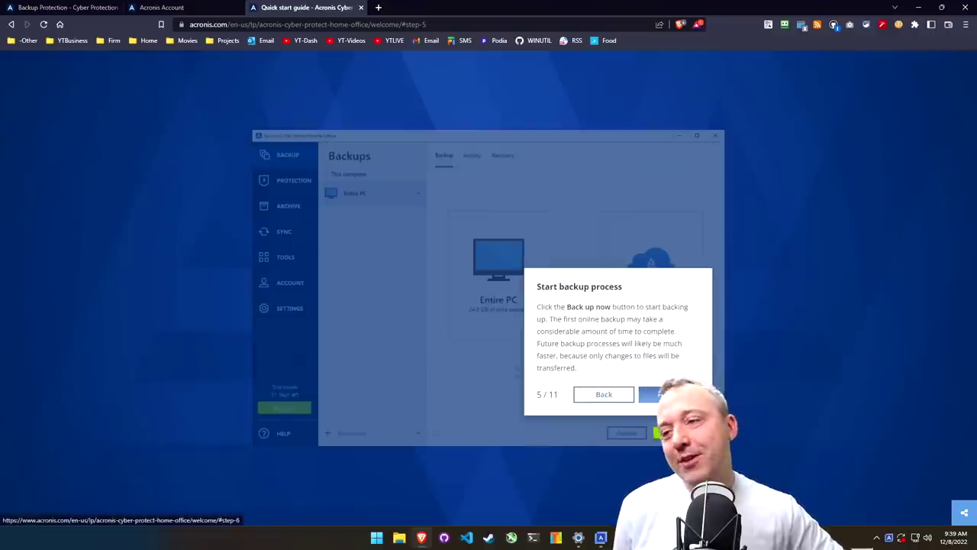
left_click(661, 394)
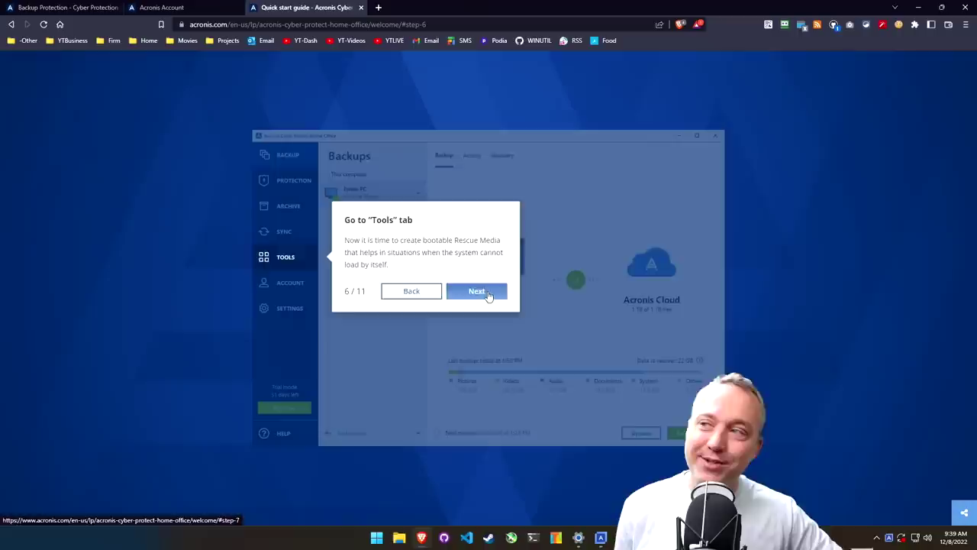
left_click(462, 294)
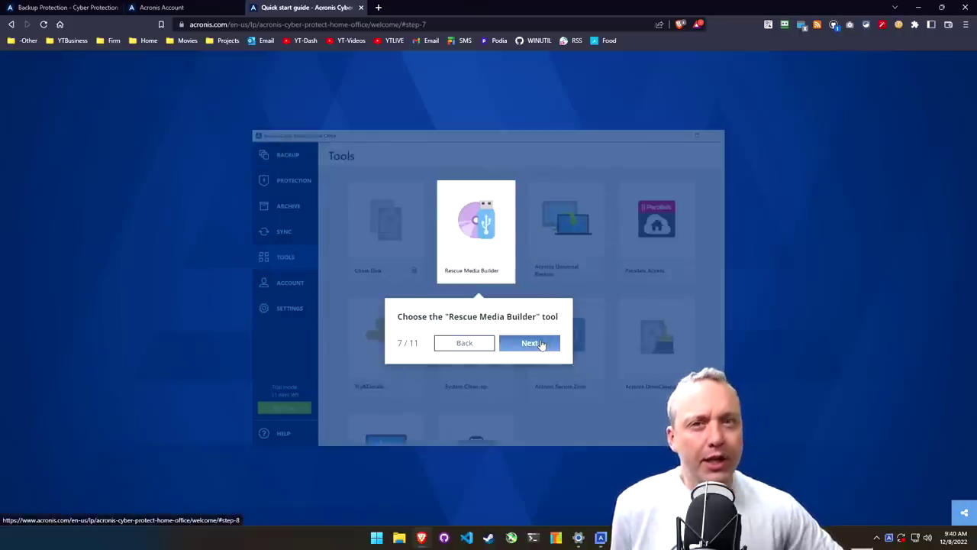
left_click(540, 344)
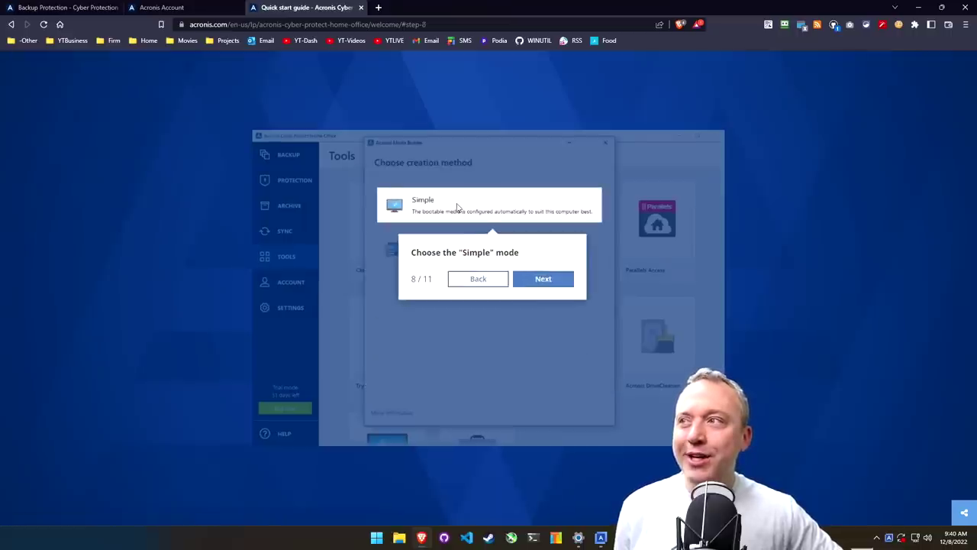
left_click(565, 288)
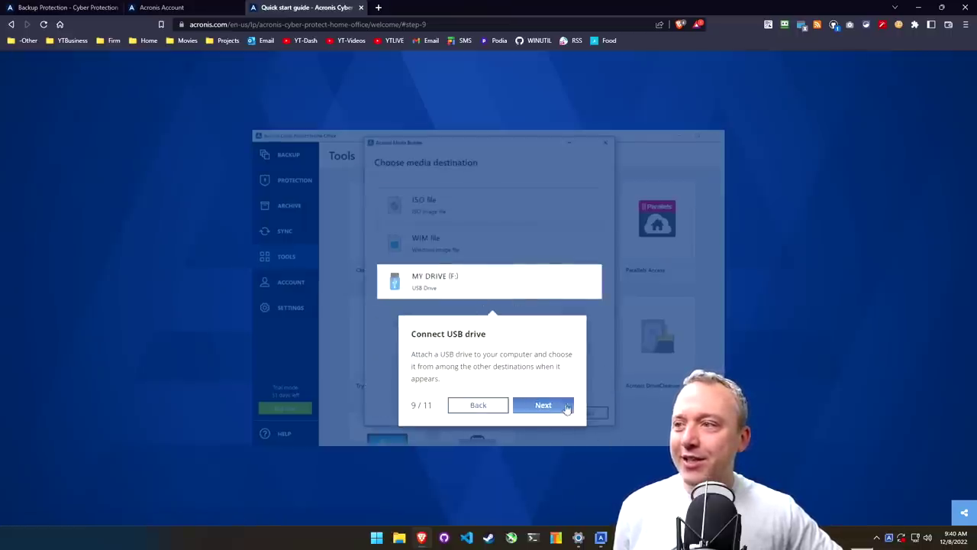
left_click(565, 407)
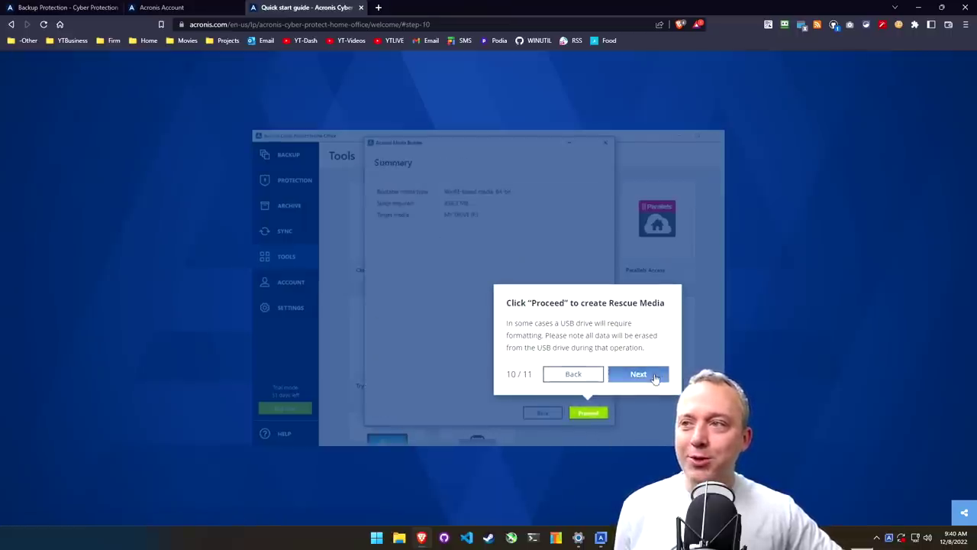
left_click(654, 374)
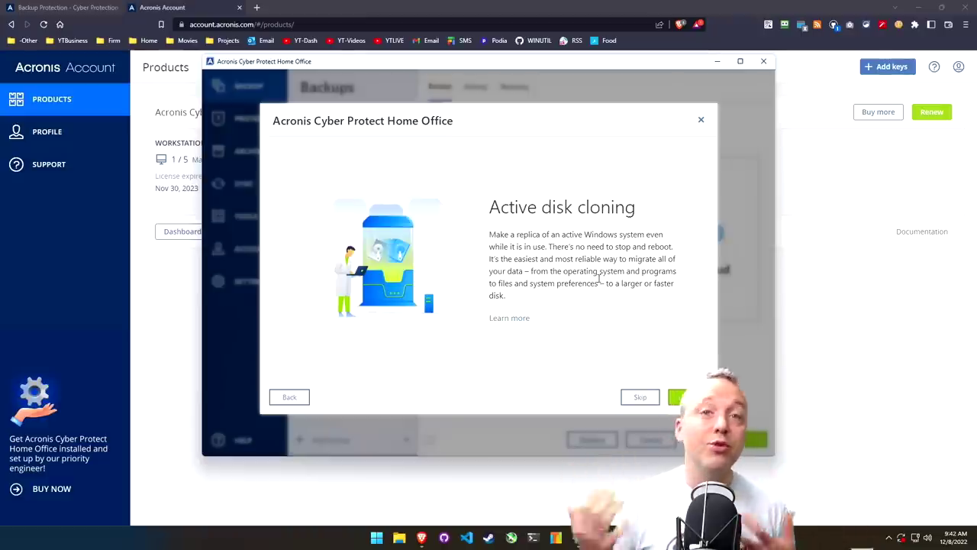
- Dismiss the Active disk cloning introduction and check the space on Local Disk (C:) in File Explorer
key("Escape")
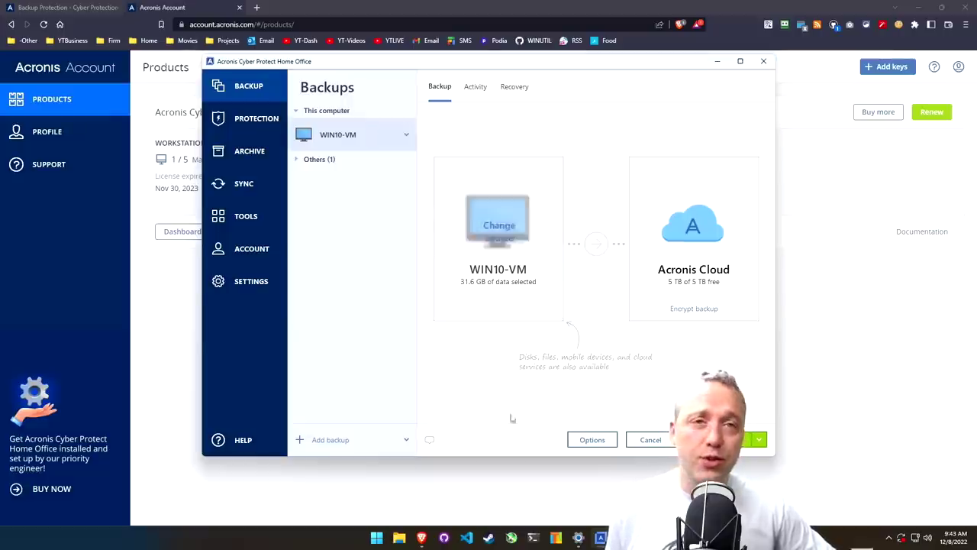
left_click(399, 538)
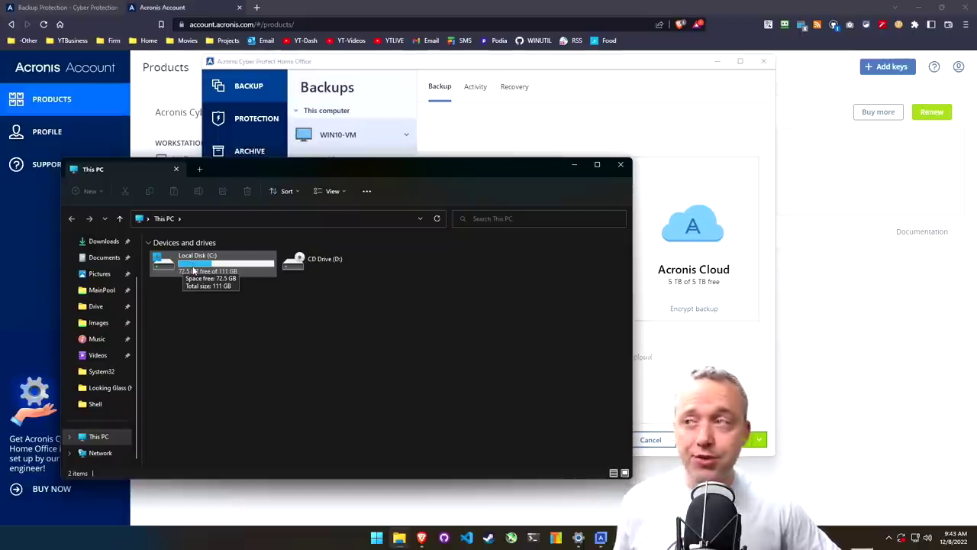
left_click(399, 537)
- Run Disk Cleanup on drive C: including system files, with System error memory dump files also selected for deletion
left_click(377, 538)
type("disk")
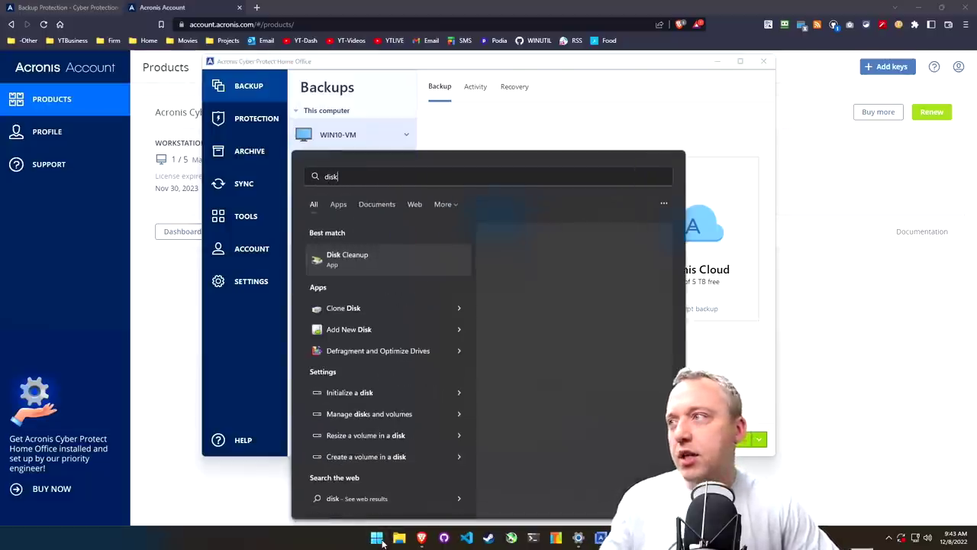
key("Return")
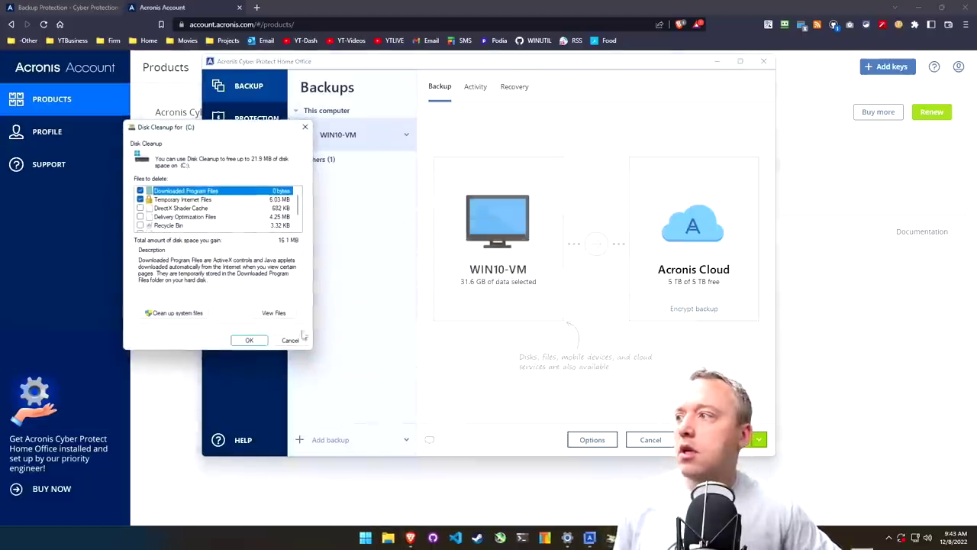
left_click(290, 340)
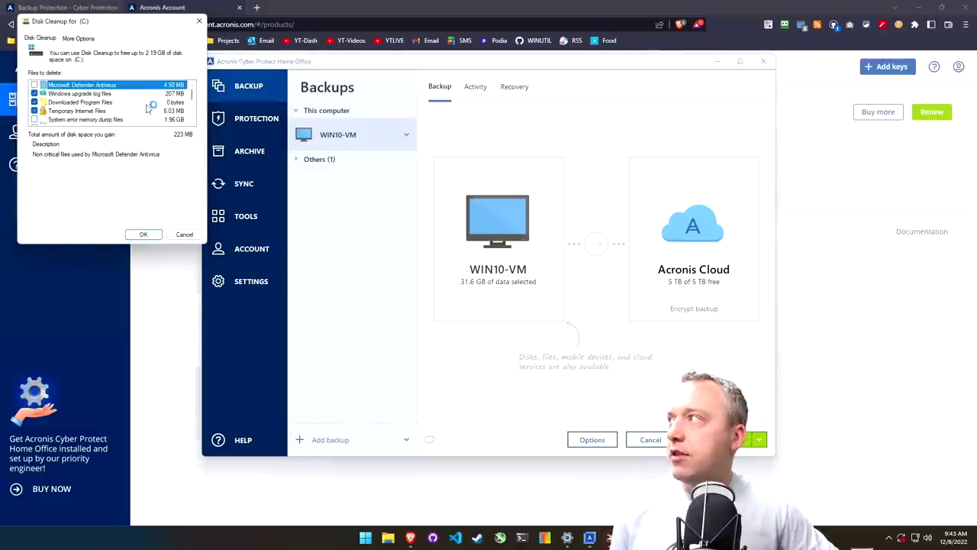
scroll(192, 97, "down", 1)
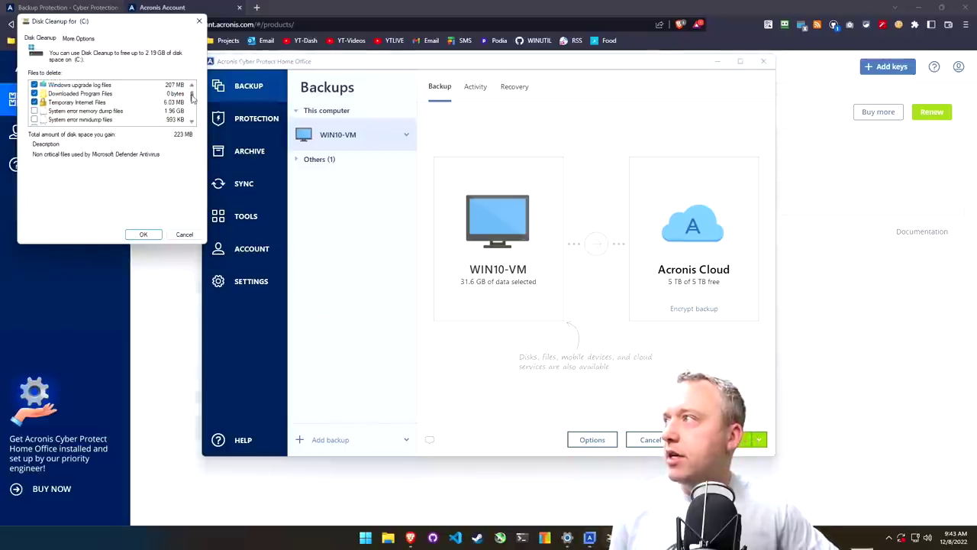
scroll(193, 97, "down", 1)
left_click(34, 102)
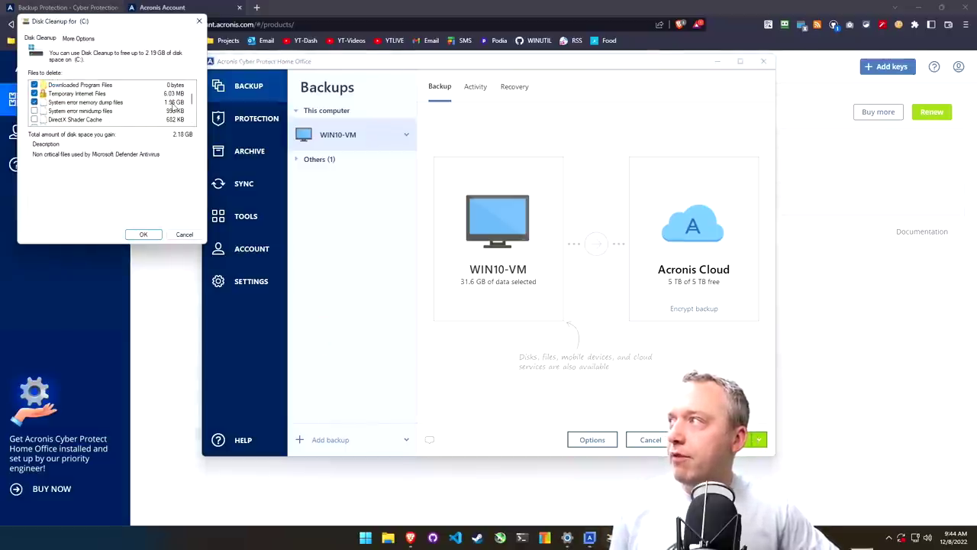
key("Return")
left_click(485, 267)
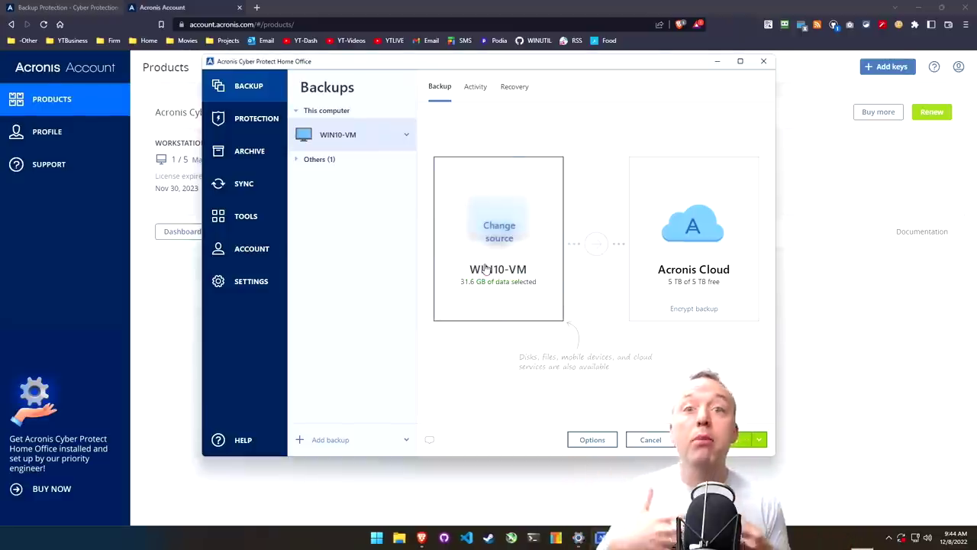
- Run the Acronis System Clean-up tool with User Credentials and Hard Disk Free Space excluded
left_click(246, 216)
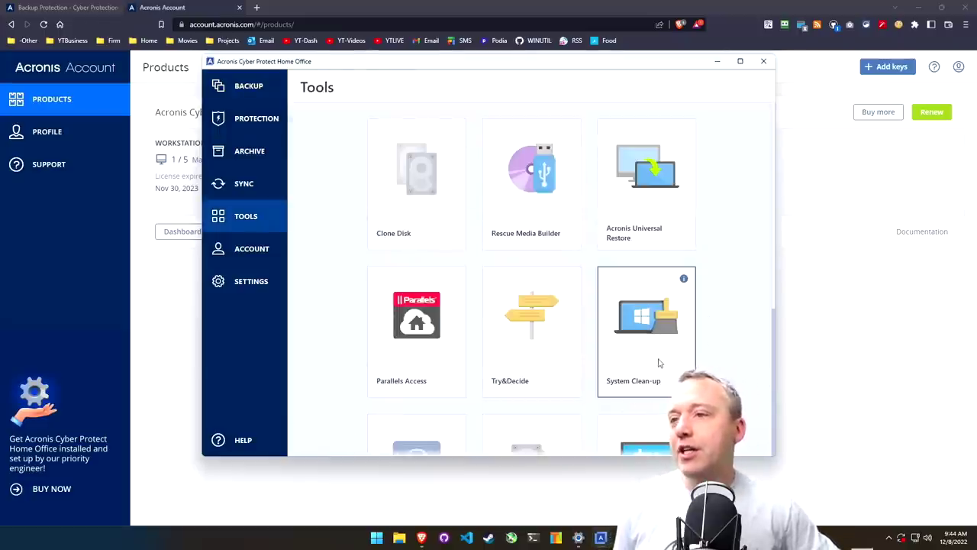
left_click(685, 283)
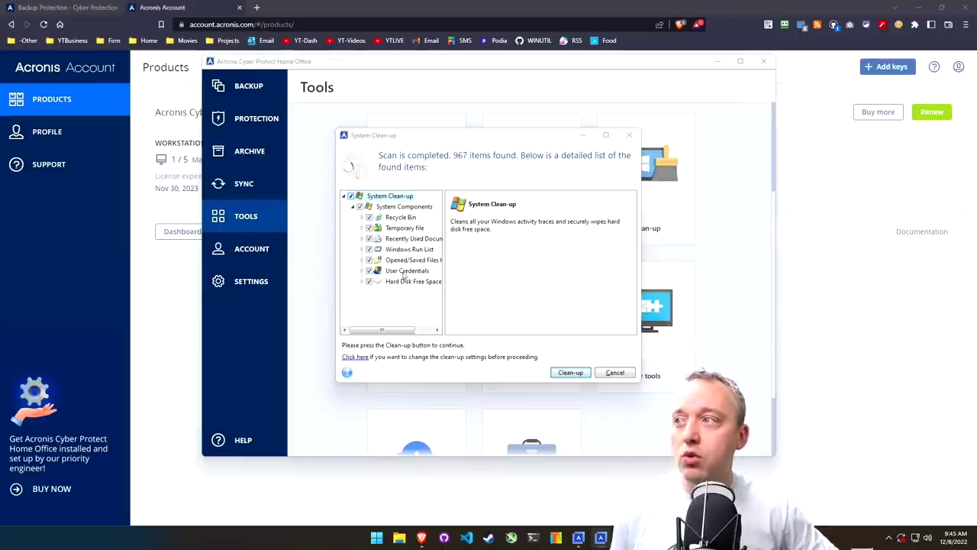
left_click(369, 271)
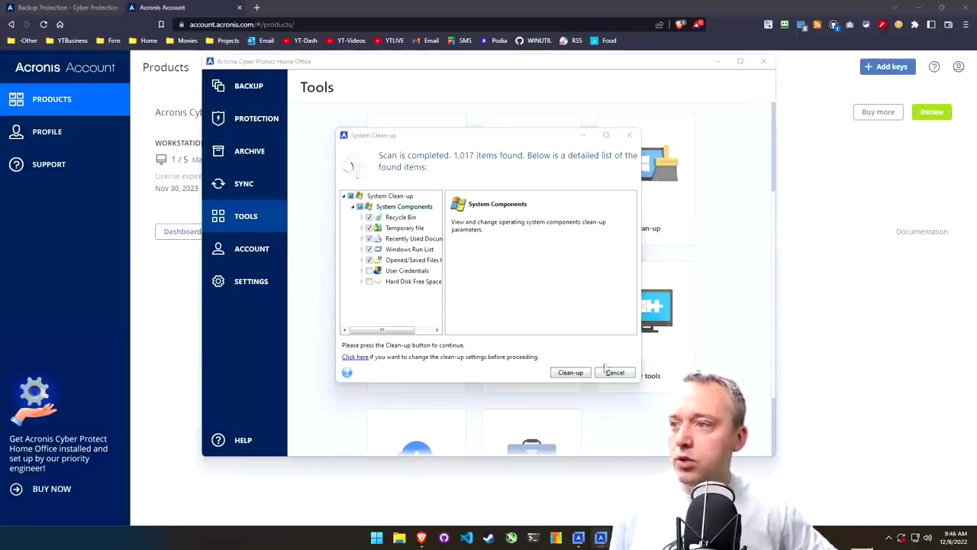
left_click(574, 373)
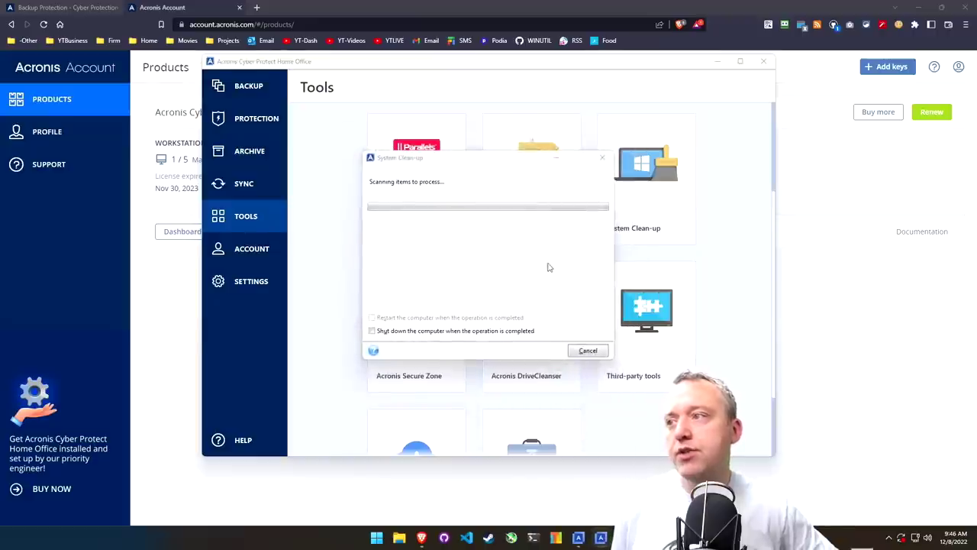
left_click(551, 276)
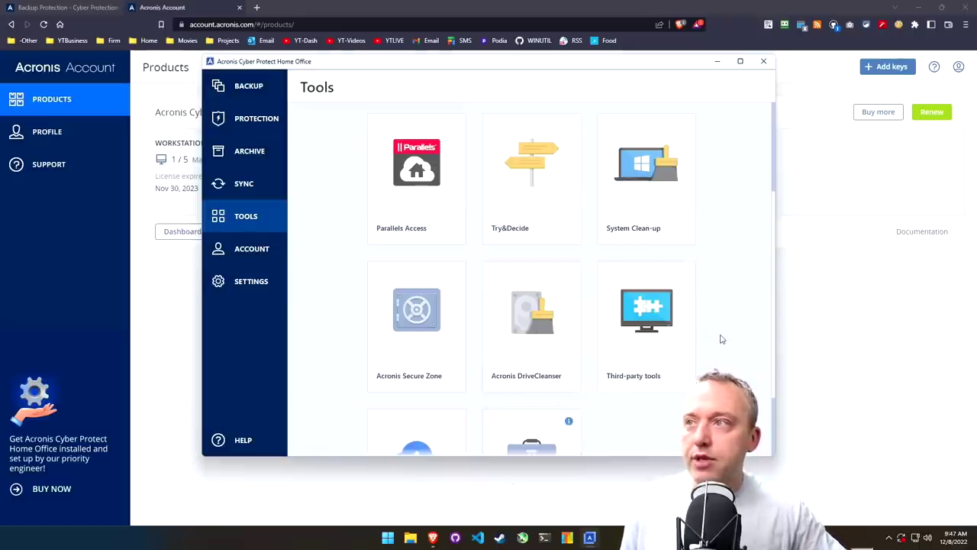
- Look over the available Acronis tools and return to the backup overview
scroll(720, 336, "up", 2)
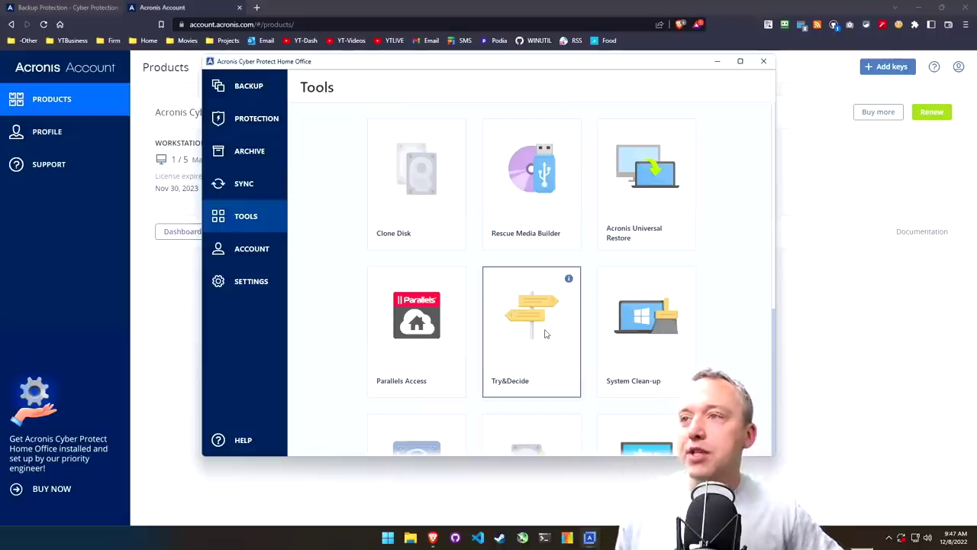
left_click(246, 86)
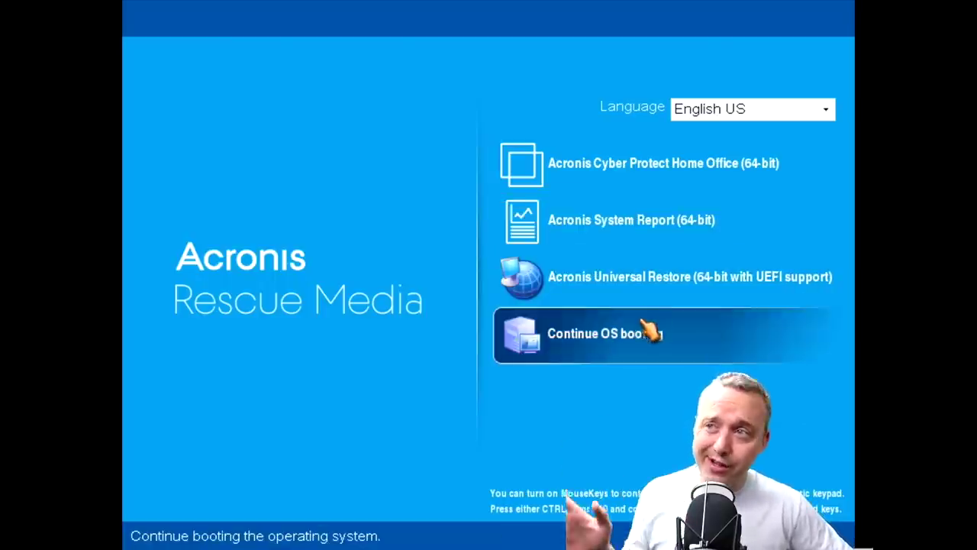
- Start Acronis Cyber Protect Home Office (64-bit) from the rescue media and select the WIN10-VM backup in Acronis Cloud for recovery
left_click(528, 172)
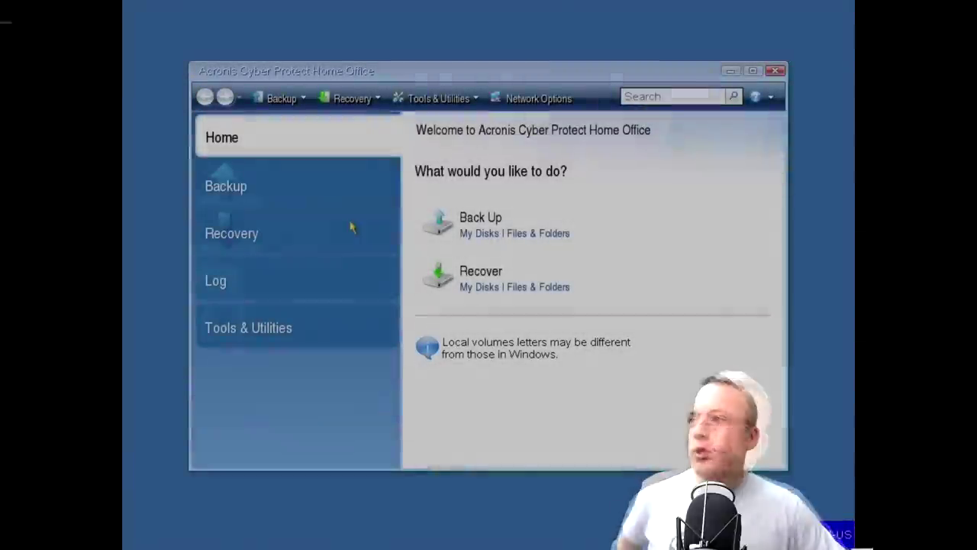
left_click(220, 254)
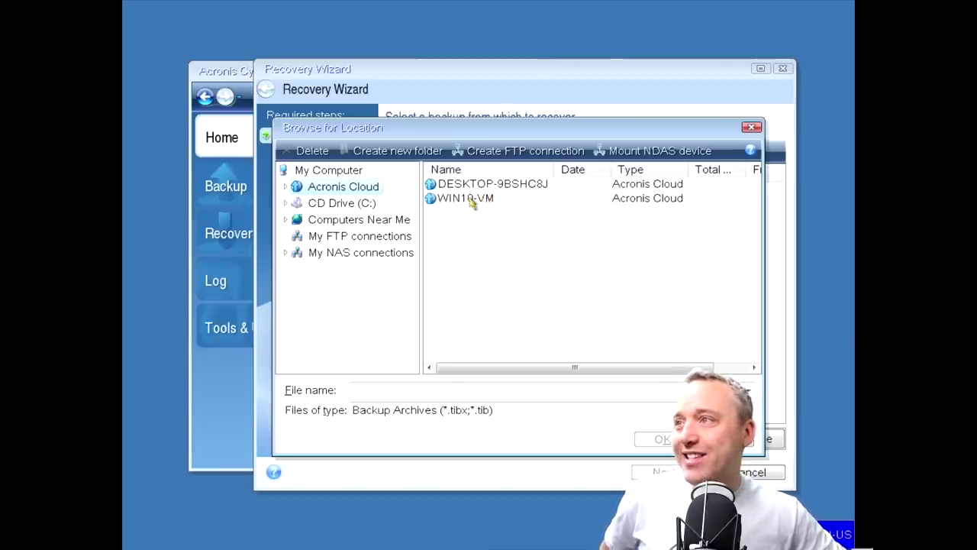
left_click(472, 200)
left_click(661, 441)
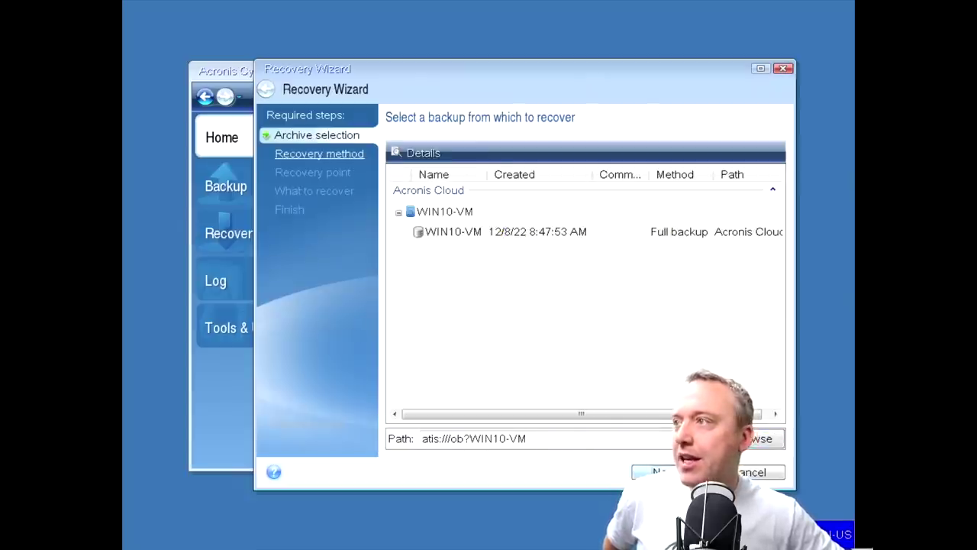
left_click(655, 472)
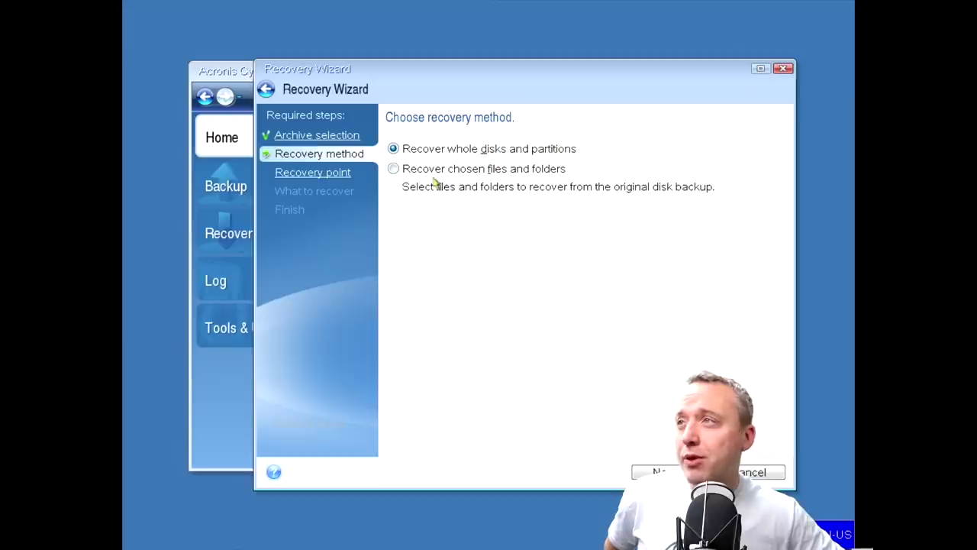
- Choose to recover whole disks and partitions from the December 8, 2022 8:47 AM recovery point
left_click(655, 472)
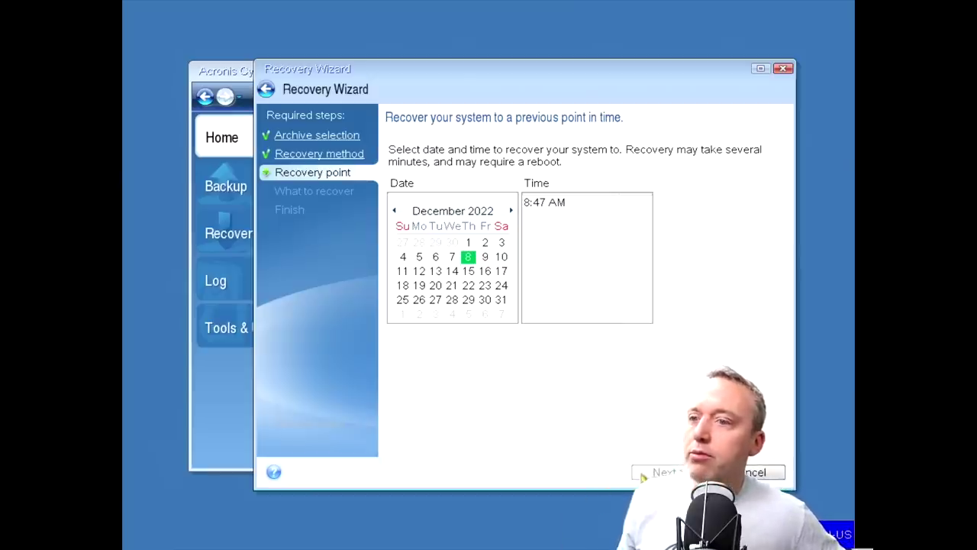
left_click(553, 205)
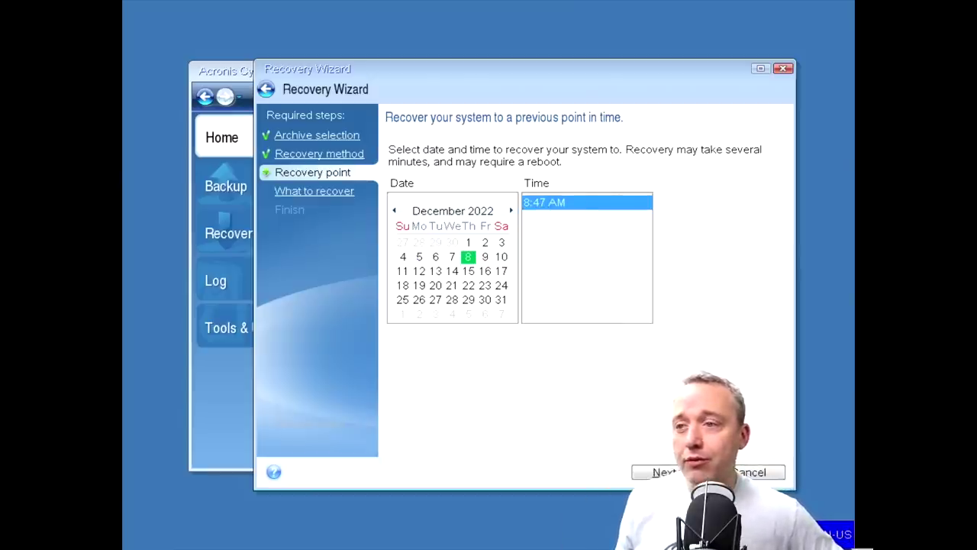
left_click(661, 472)
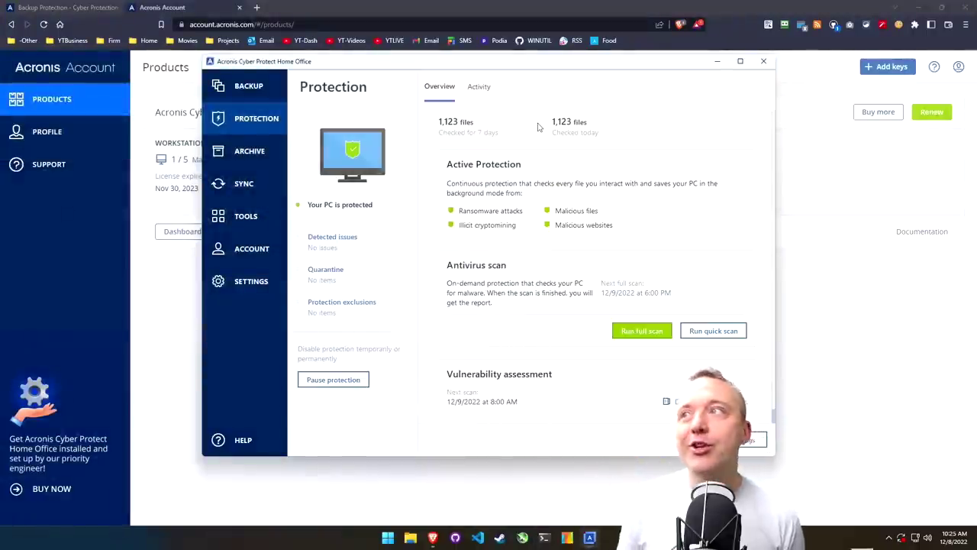
- Open the Acronis archiving feature and inspect the AcronisCyberProtectHomeOffice_40173 installer in the Downloads folder as an archiving candidate
left_click(242, 155)
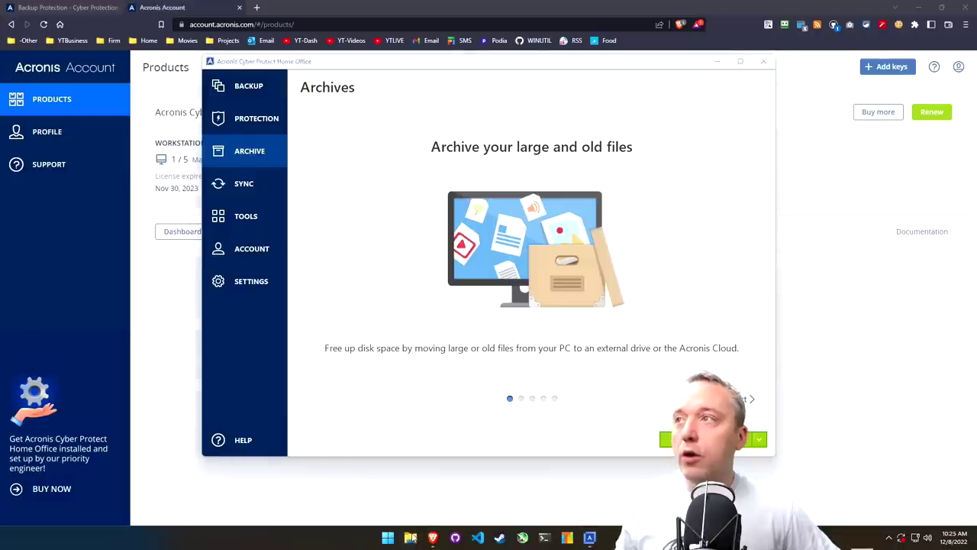
key("super+e")
left_click(103, 241)
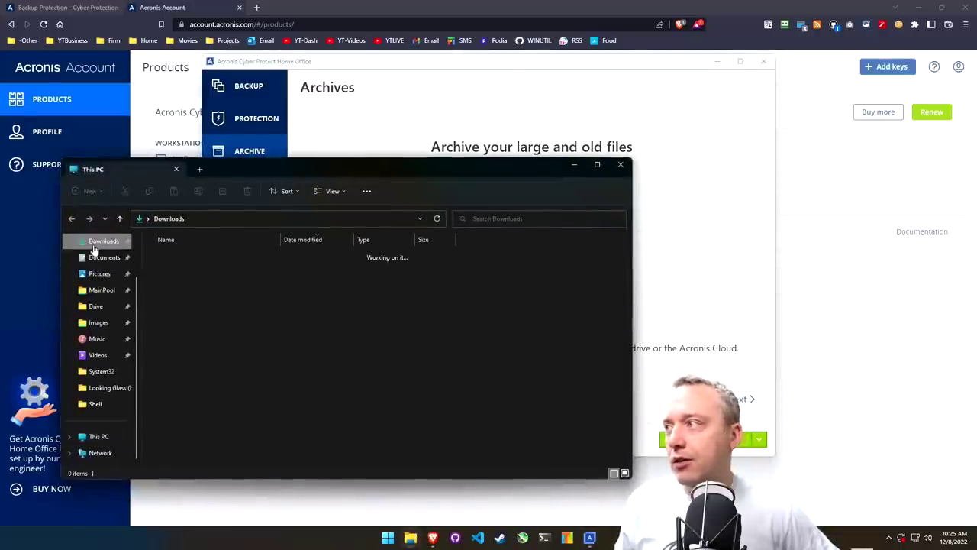
left_click(310, 347)
left_click(229, 275)
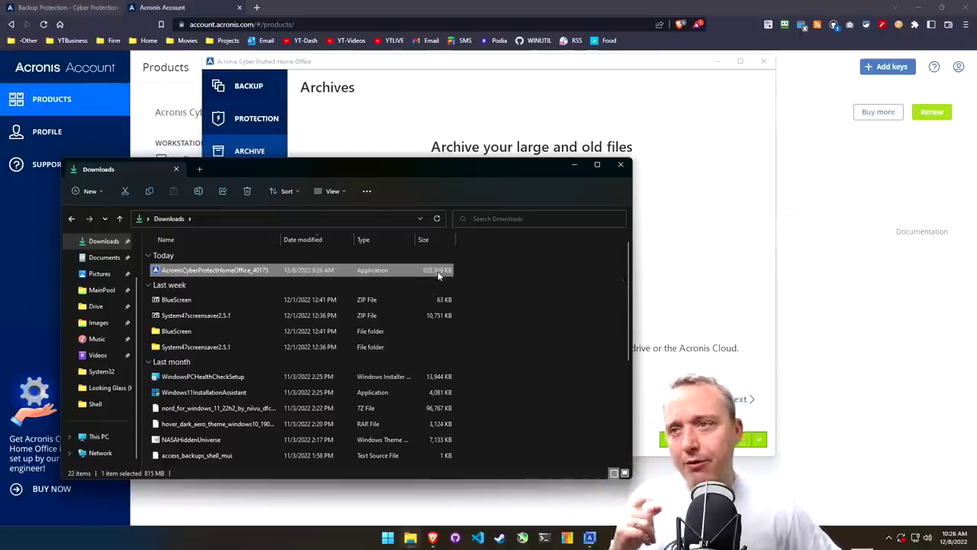
- Archive AcronisCyberProtectHomeOffice_40173.exe, GitHubDesktopSetup-x64.exe and spot.appx to the Acronis cloud archive
left_click(692, 211)
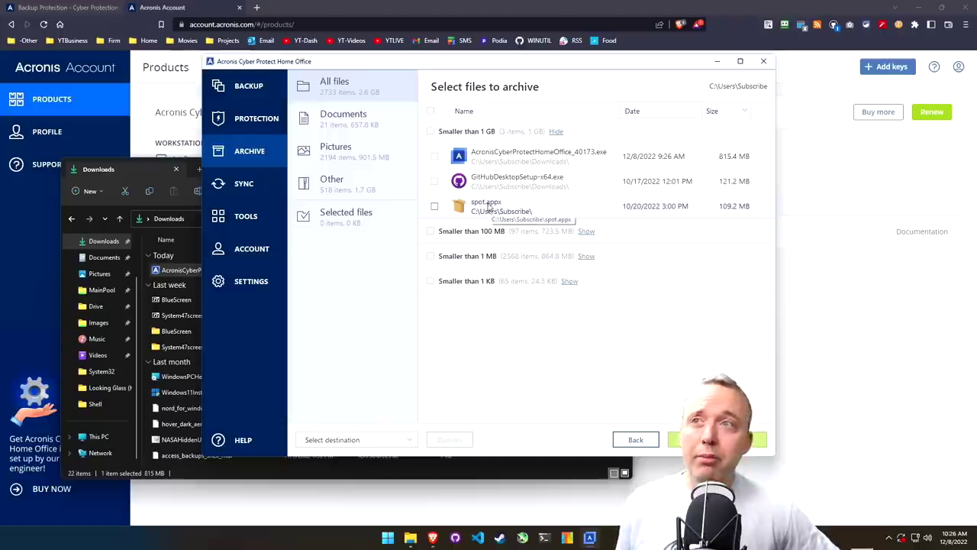
left_click(435, 157)
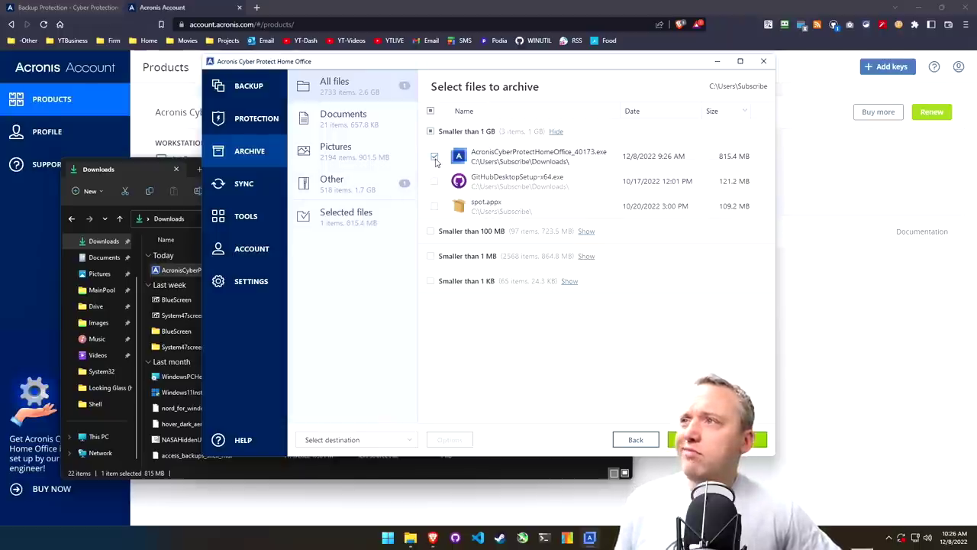
left_click(434, 181)
left_click(435, 206)
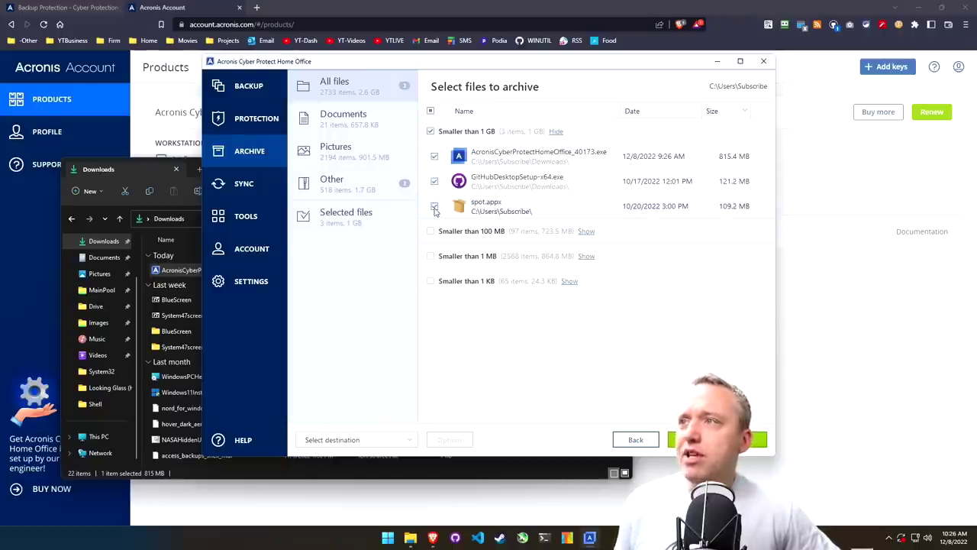
left_click(756, 439)
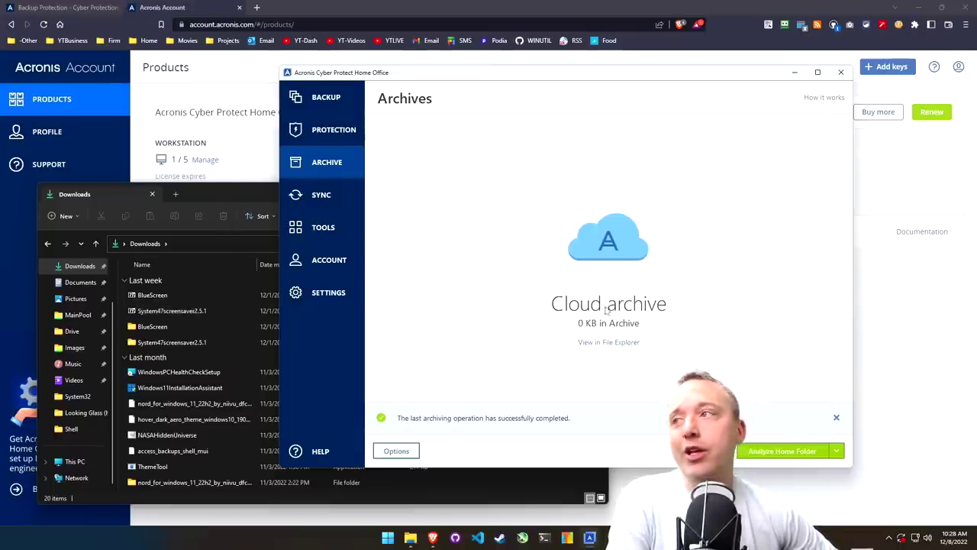
- Look over the file synchronization feature and the available Acronis tools, including Try&Decide
left_click(340, 202)
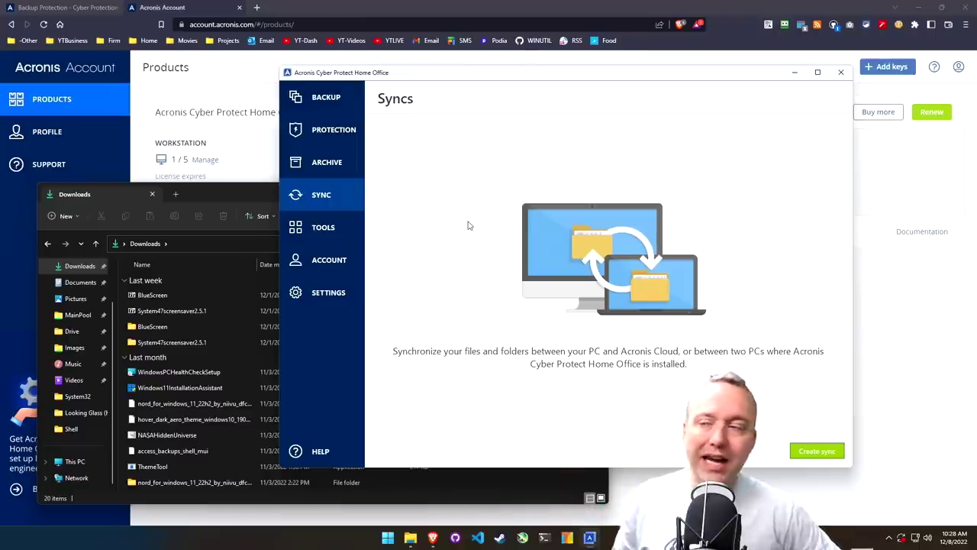
left_click(323, 227)
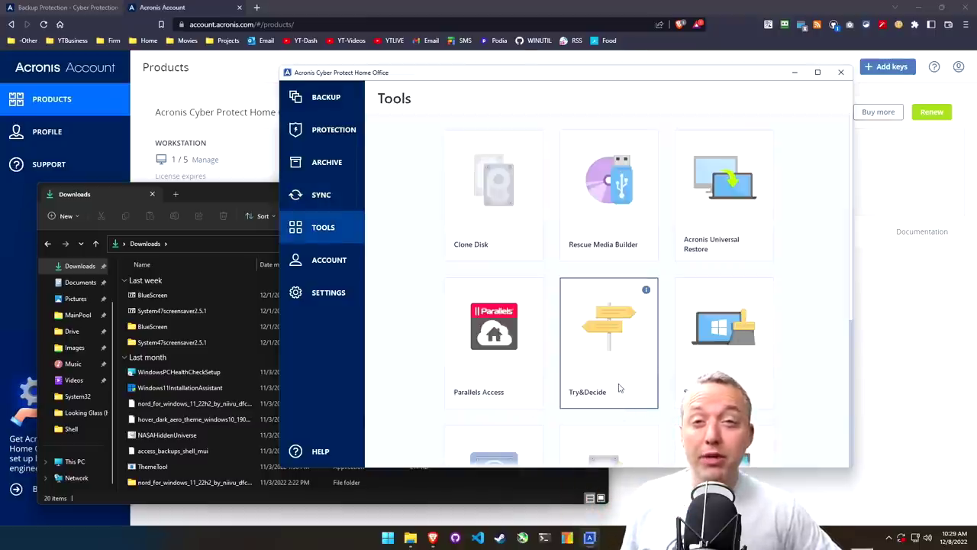
left_click(619, 344)
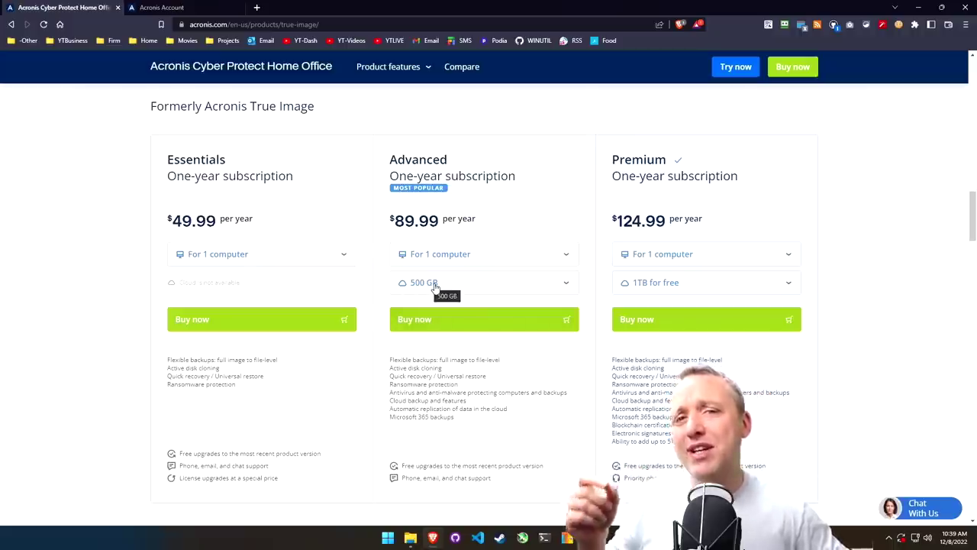
- Set the cloud storage of the Advanced subscription to 50 GB and of the Premium subscription to 2TB to compare prices
left_click(436, 288)
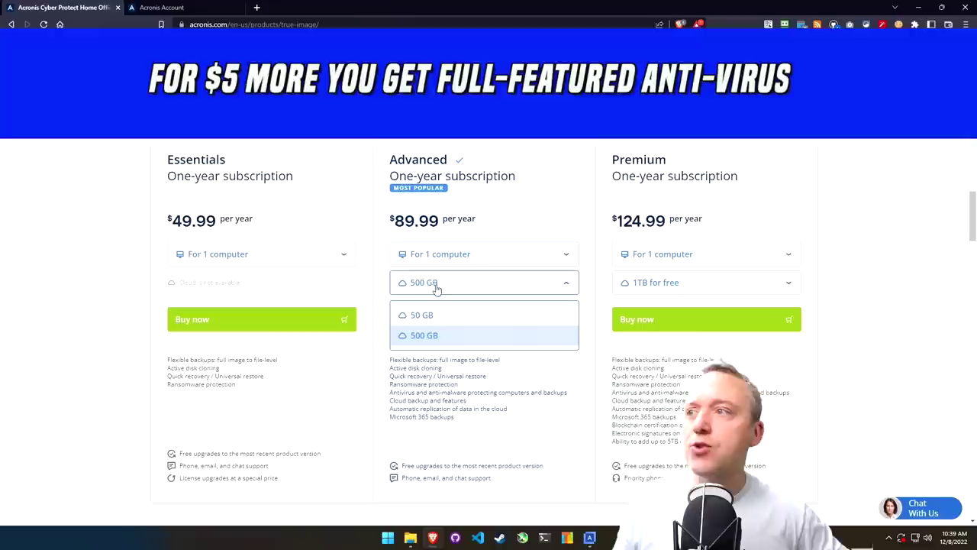
left_click(448, 316)
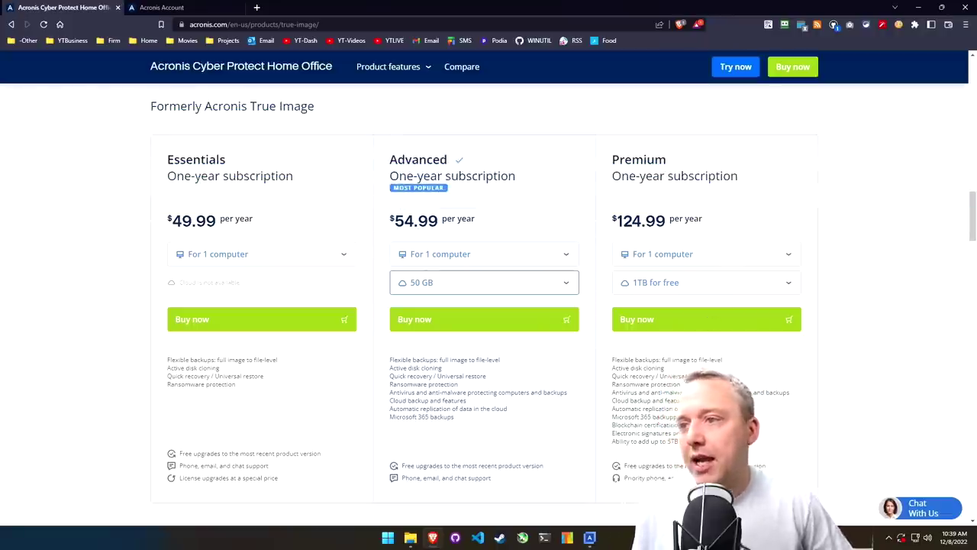
left_click(682, 282)
left_click(653, 336)
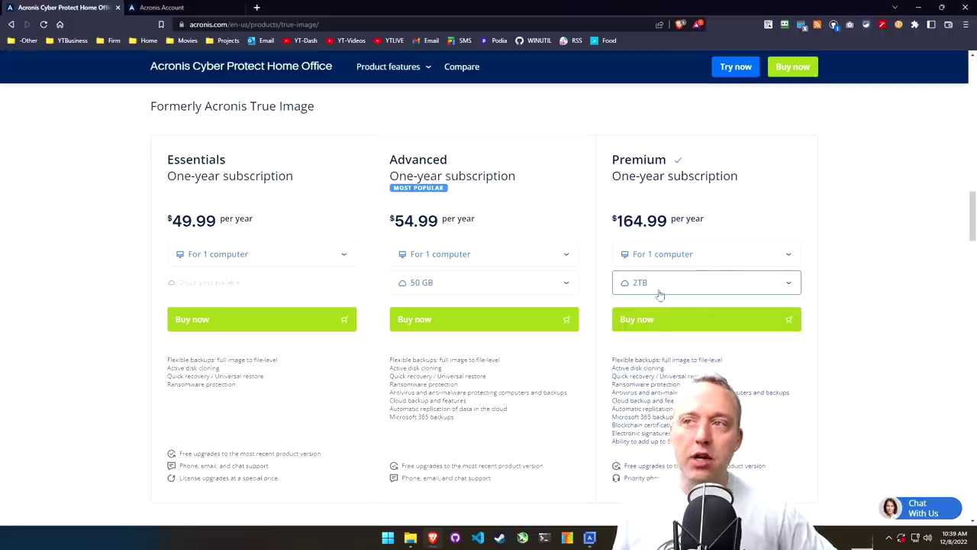